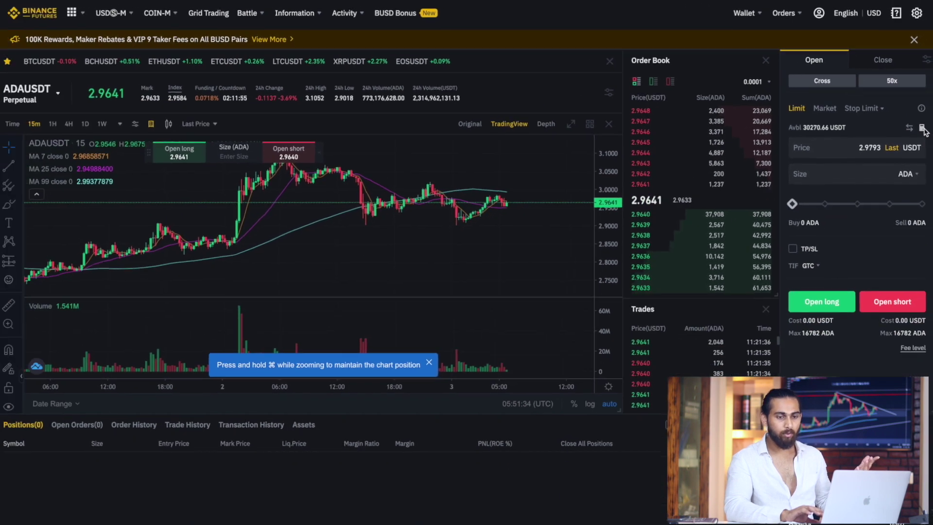
Step: Open the futures calculator and look through its Target Price, Liquidation Price, Max Open and Open Price tabs
left_click(922, 128)
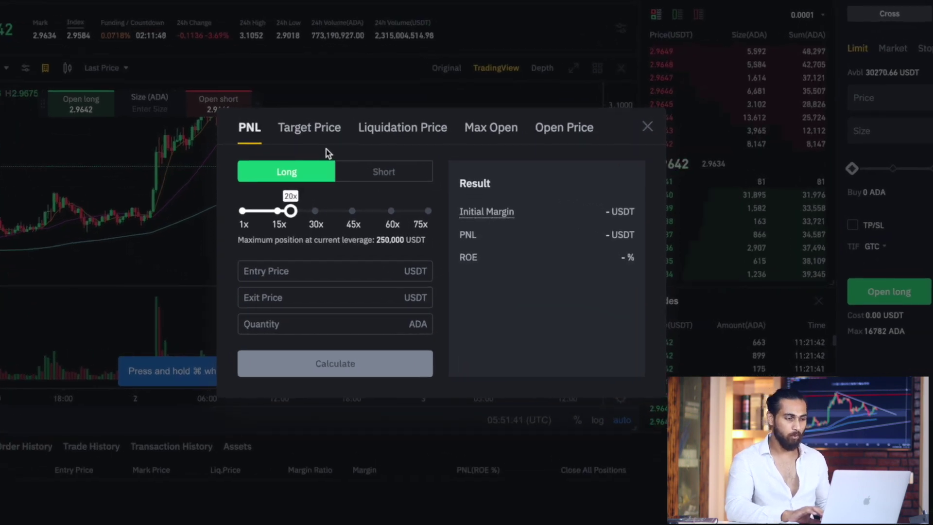
left_click(326, 138)
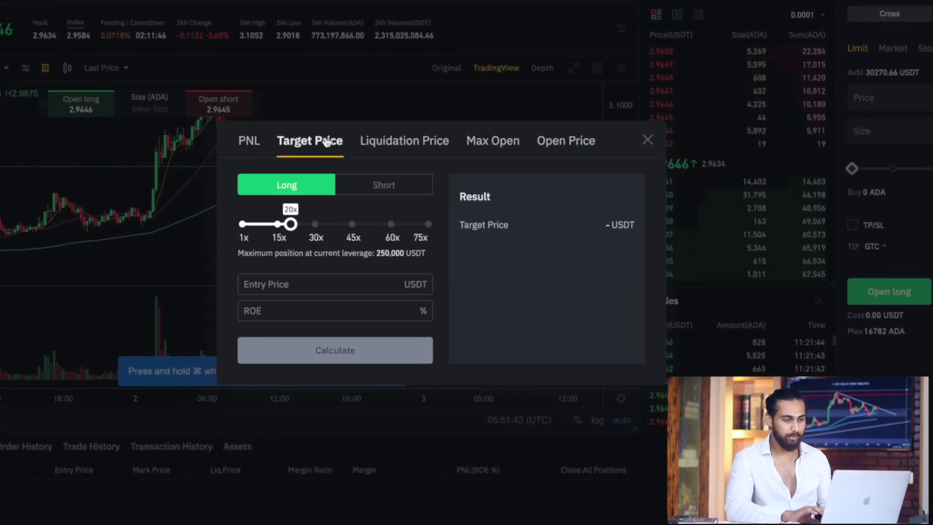
left_click(396, 142)
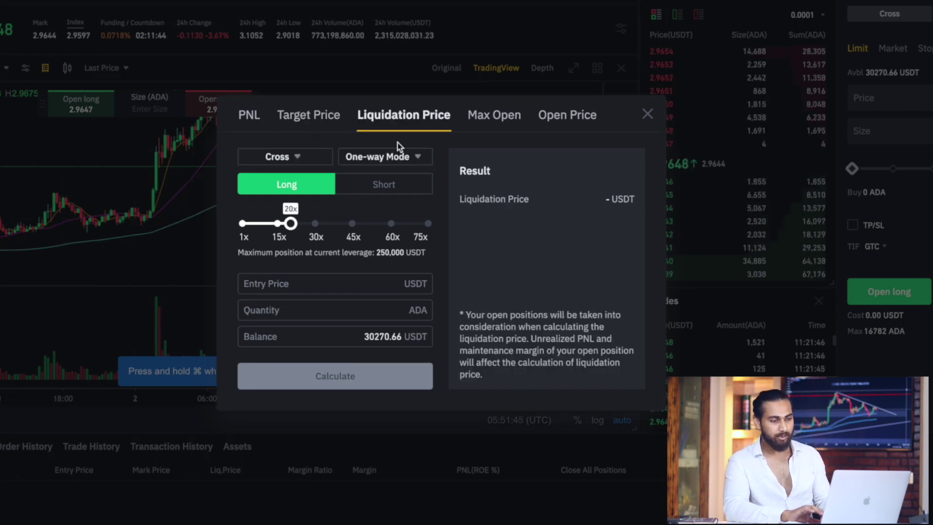
left_click(483, 124)
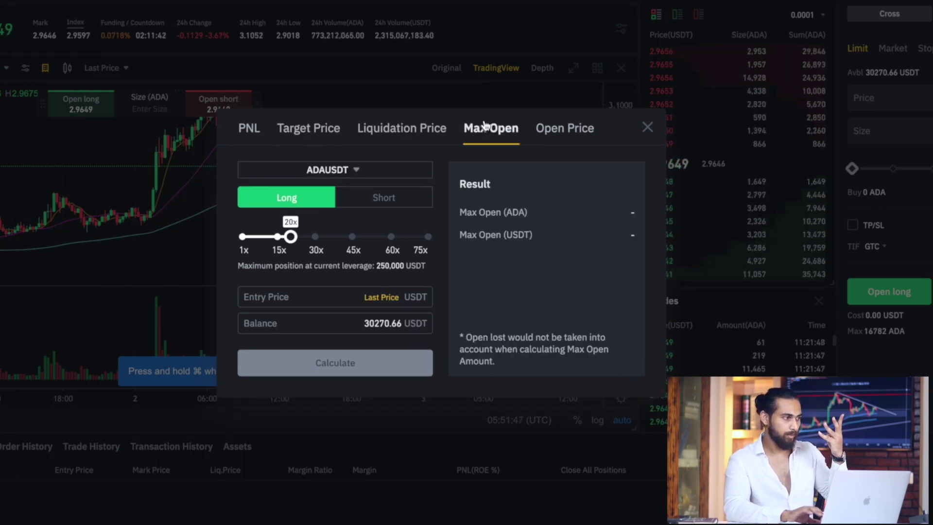
left_click(549, 125)
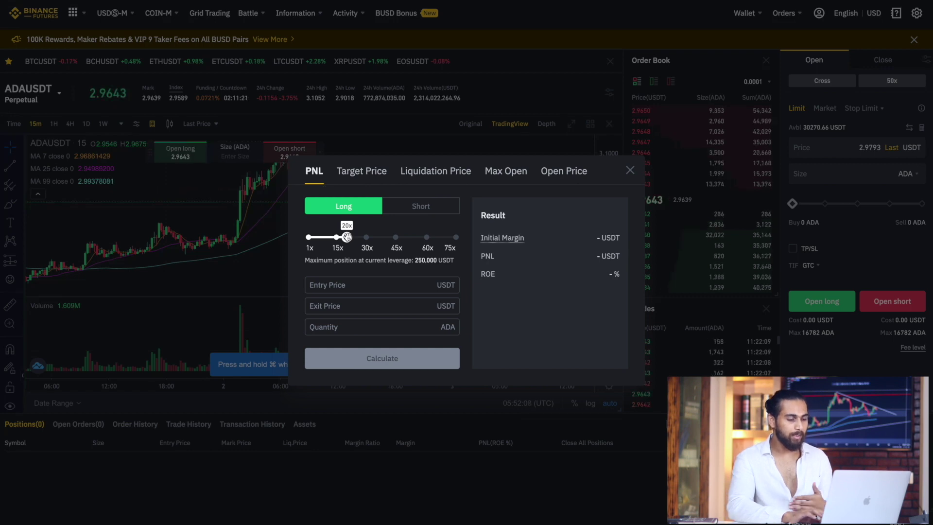
Step: Set the long's leverage slider back to 20x after overshooting to 18x and 51x
left_click_drag(347, 236, 409, 237)
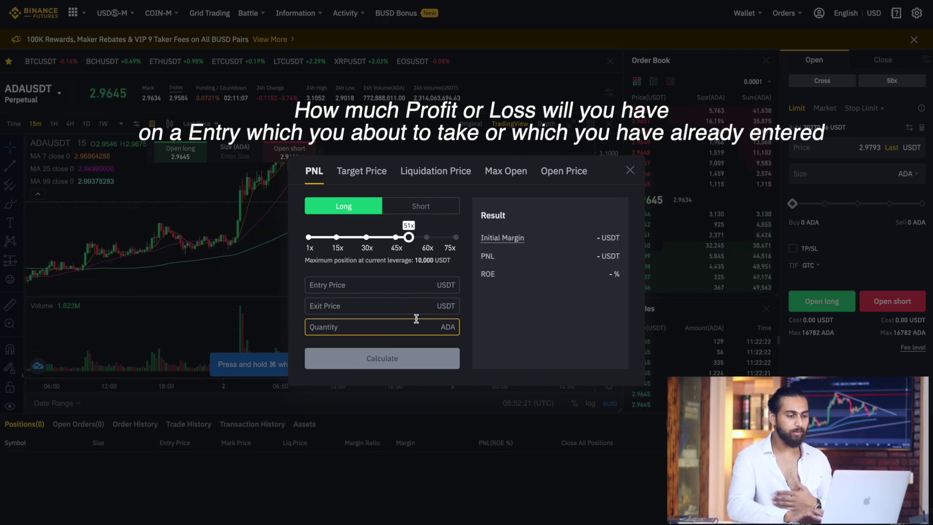
left_click_drag(408, 237, 350, 238)
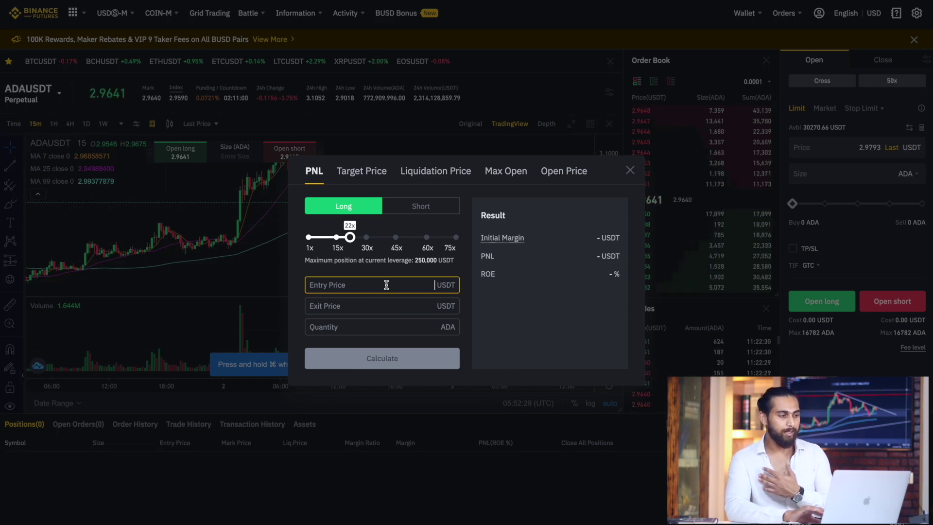
left_click(397, 307)
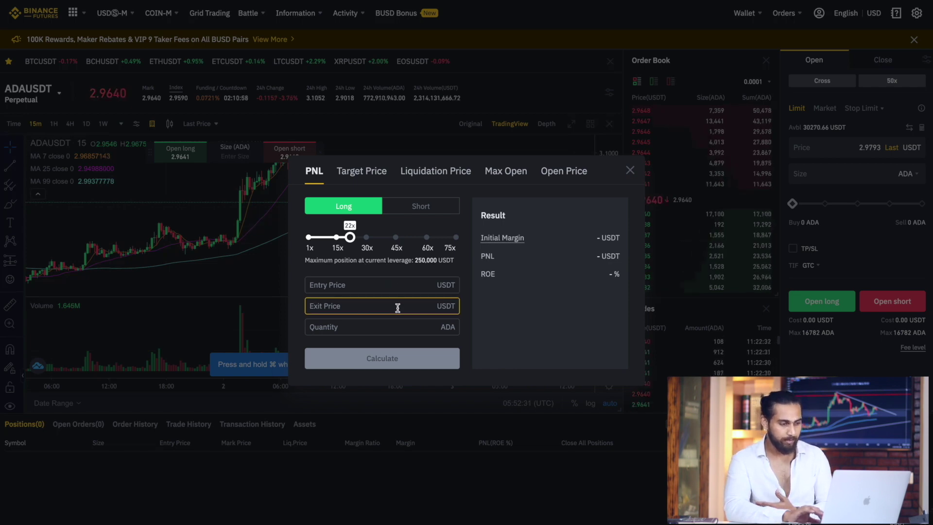
left_click(420, 329)
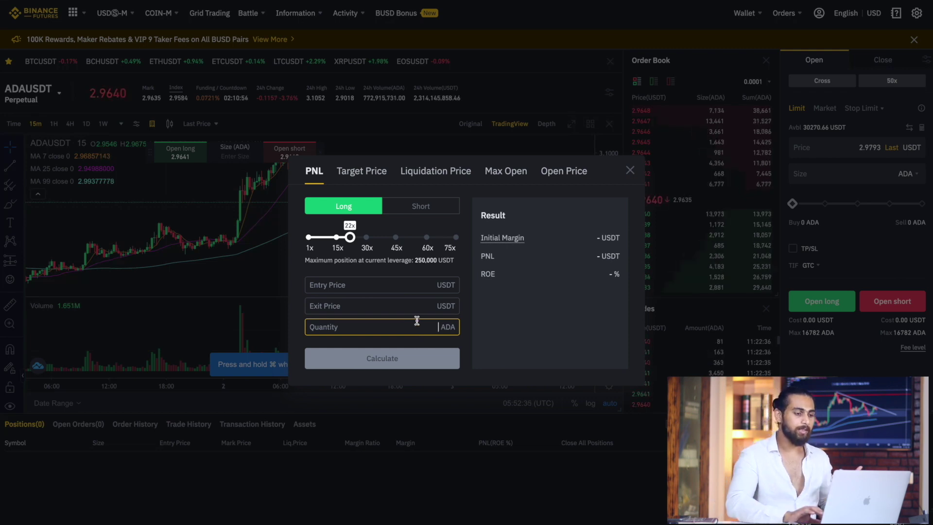
left_click(350, 235)
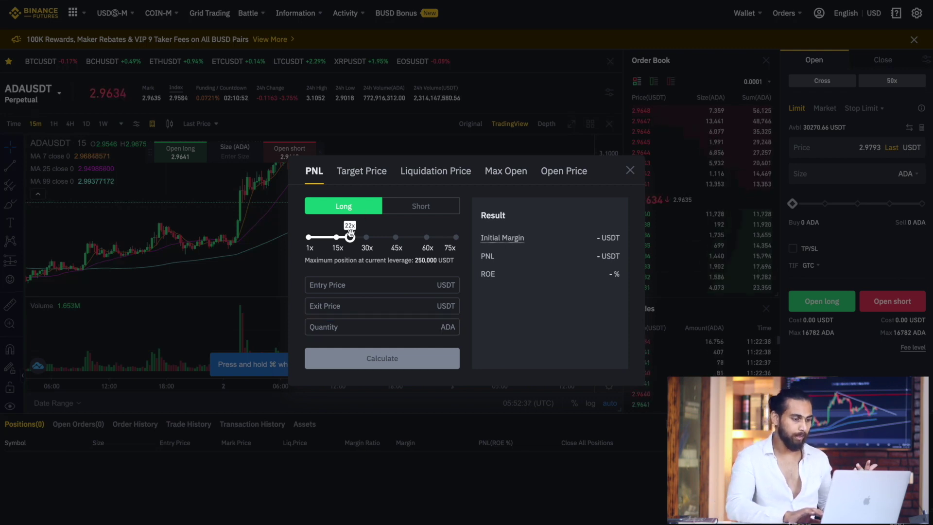
left_click_drag(350, 235, 347, 237)
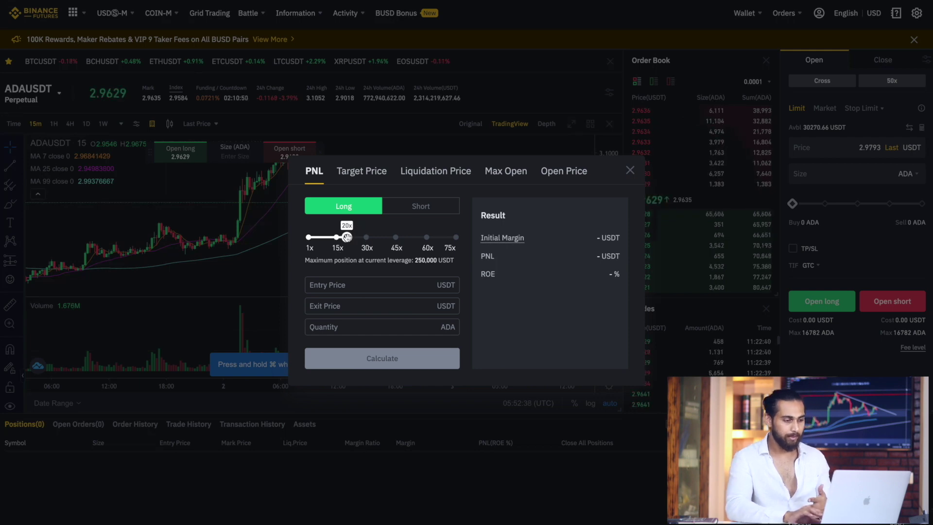
Step: Enter entry price 3, exit price 4 and quantity 10000 ADA, then calculate
left_click(368, 284)
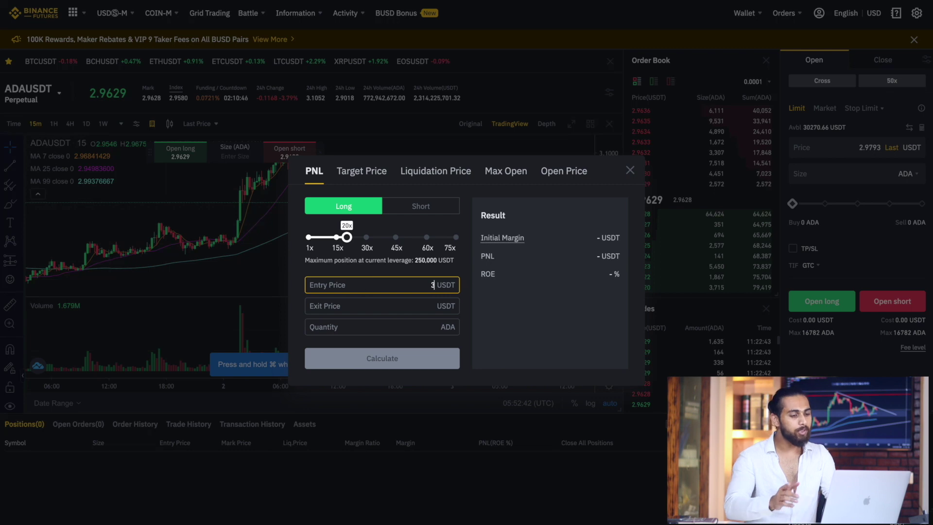
left_click(399, 308)
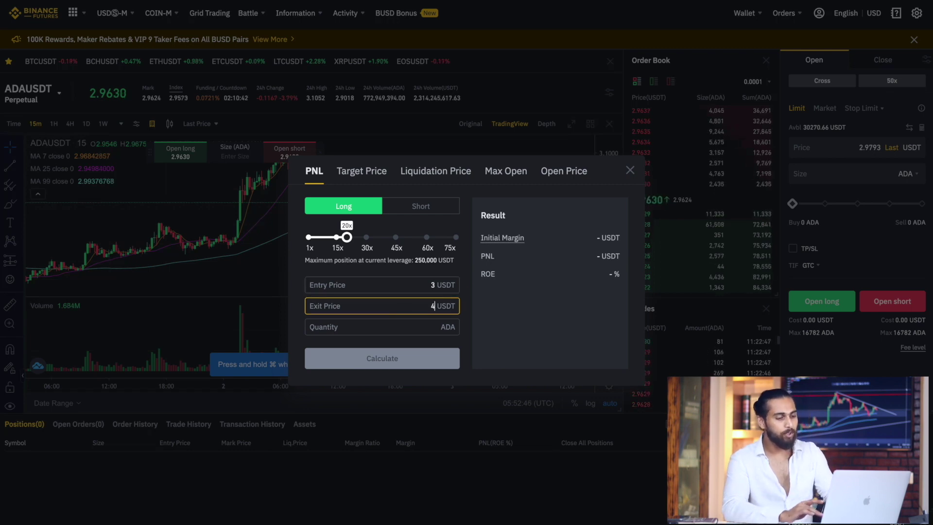
left_click(420, 326)
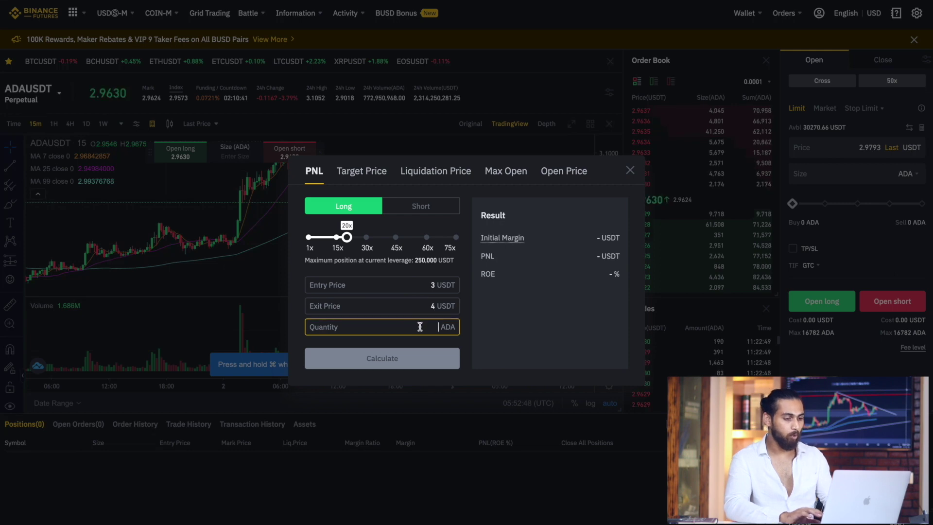
type("1000")
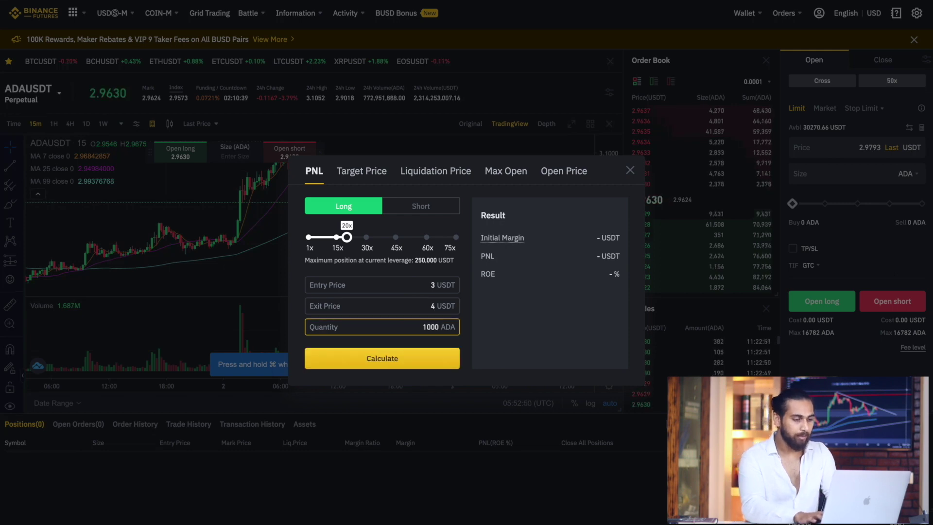
type("0")
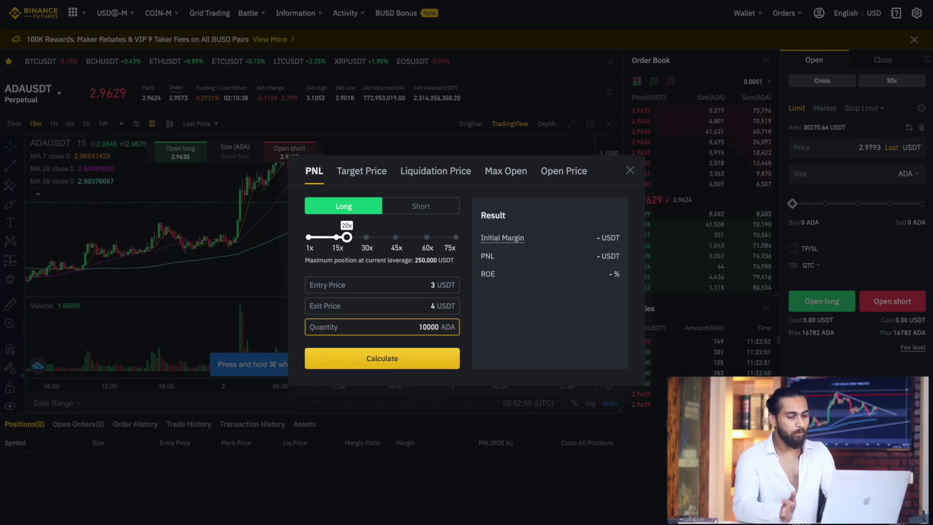
left_click(433, 369)
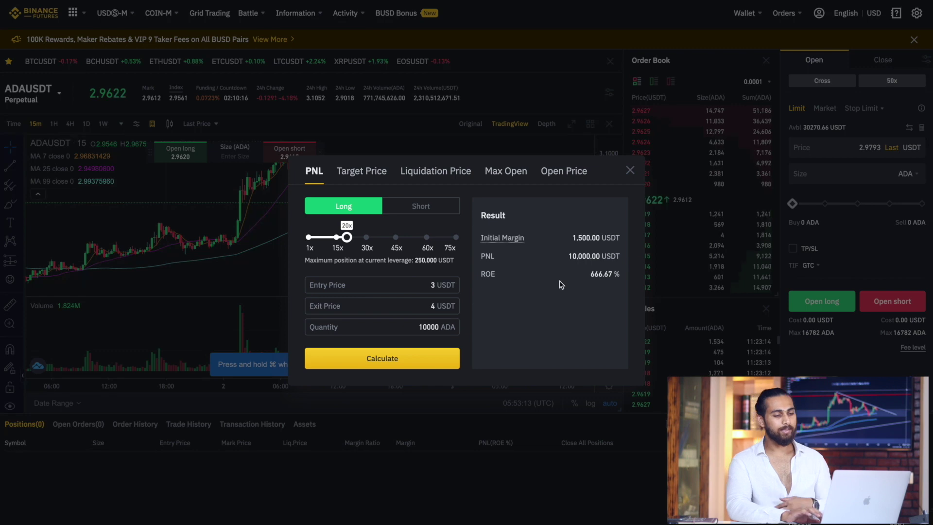
Step: Review the 1,500 USDT margin, 10,000 USDT PNL, 666.67% ROE result and select the entry price field
left_click(446, 284)
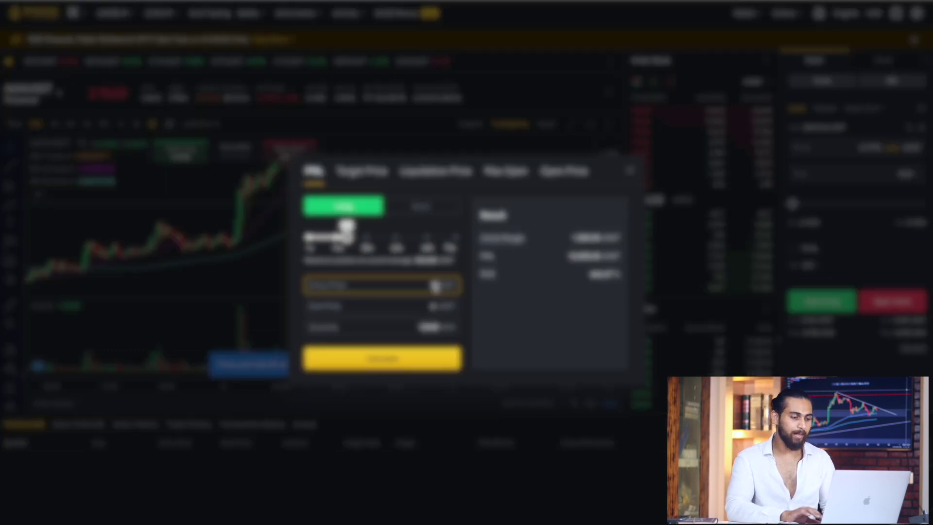
Step: Change the exit price from 4 to 2 and recalculate the 10000 ADA long's PNL
left_click(435, 305)
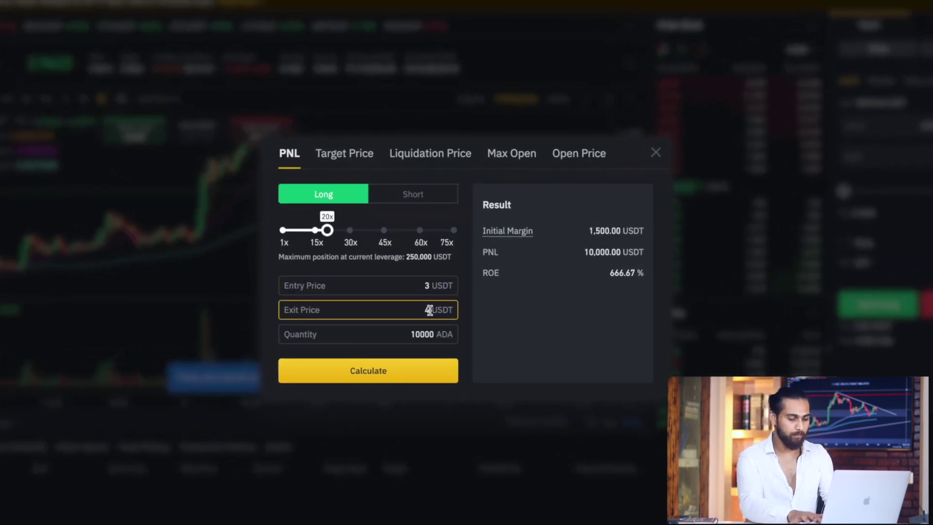
key("BackSpace")
type("2")
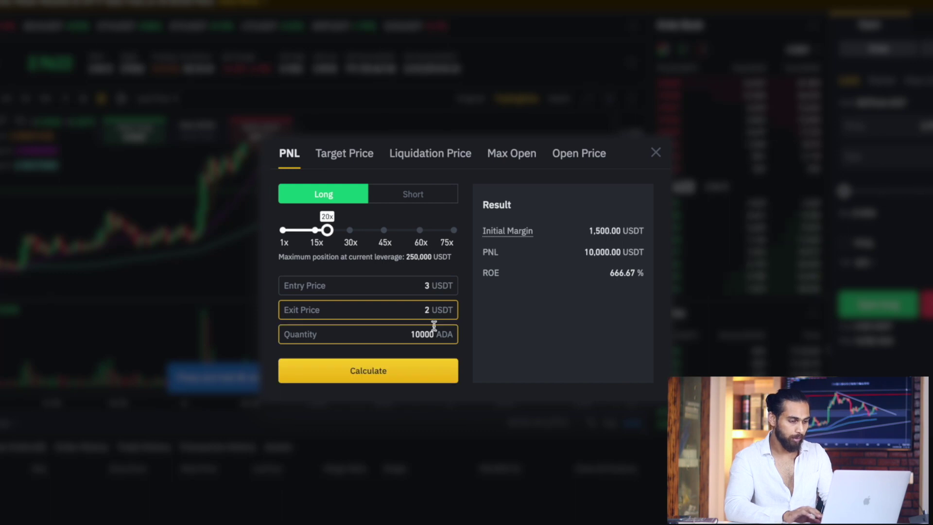
double_click(430, 334)
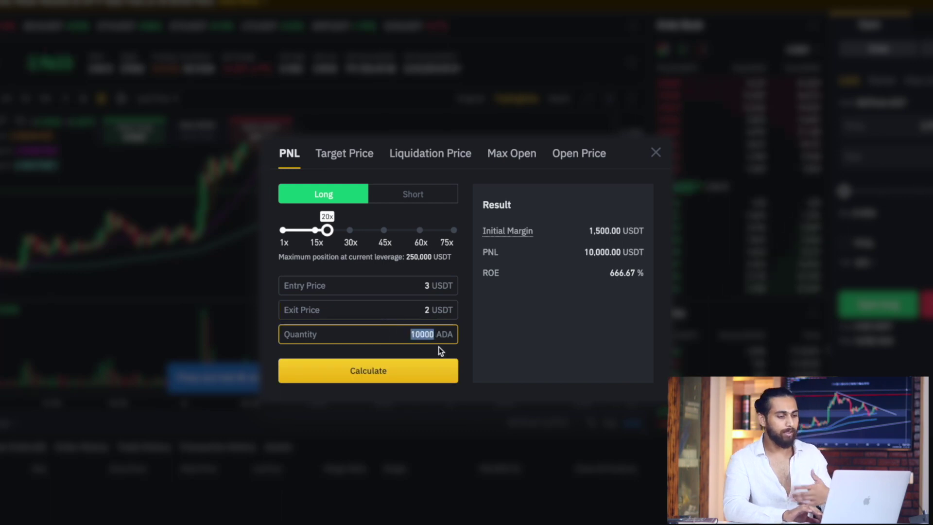
left_click(435, 371)
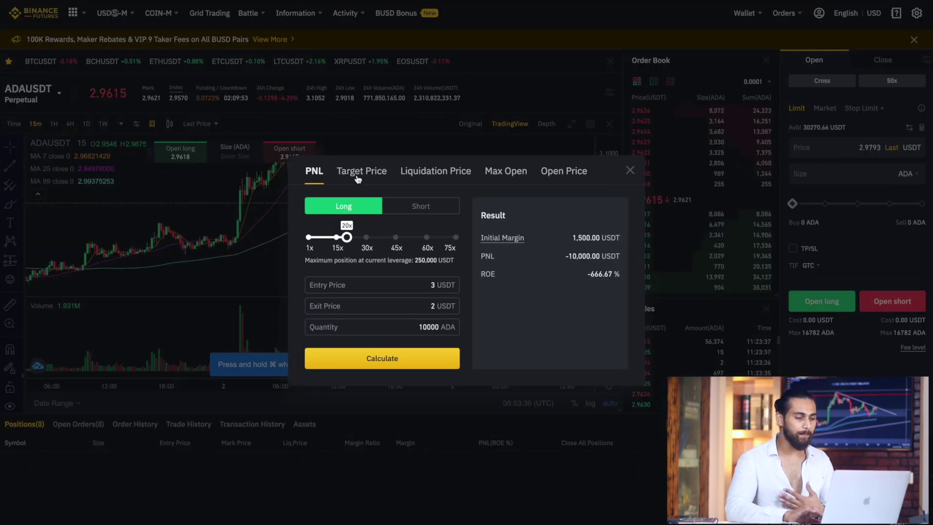
left_click(358, 179)
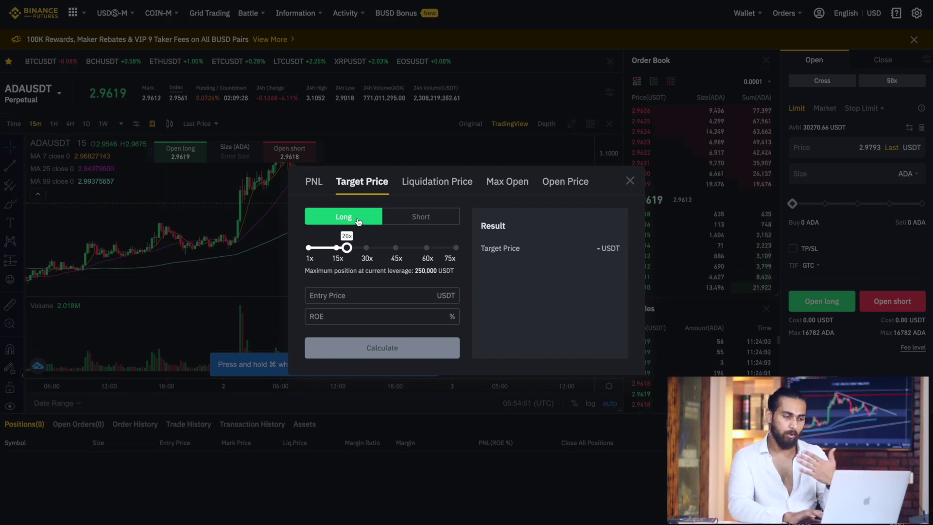
Step: Calculate the 2.96740 USDT target price for a long entered at 2.96 with 5% ROE
left_click(422, 218)
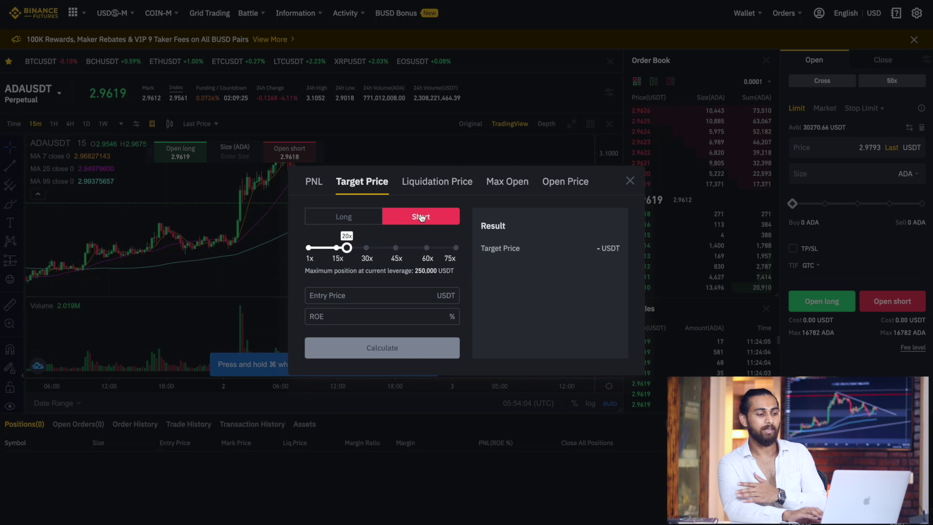
left_click(352, 217)
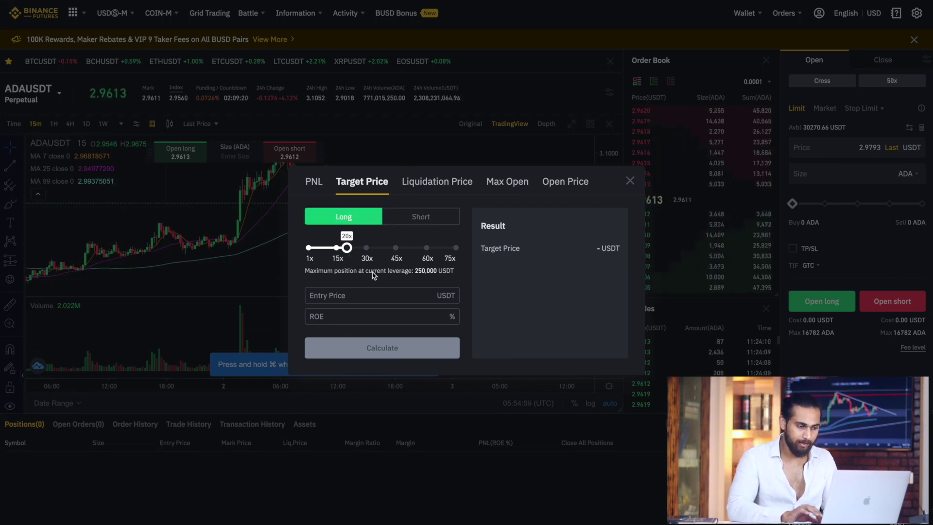
left_click(392, 297)
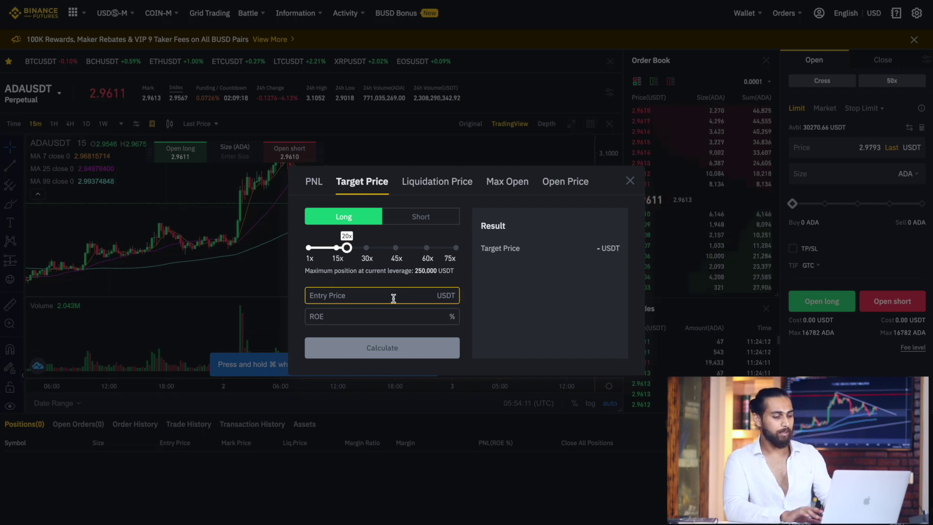
type("2")
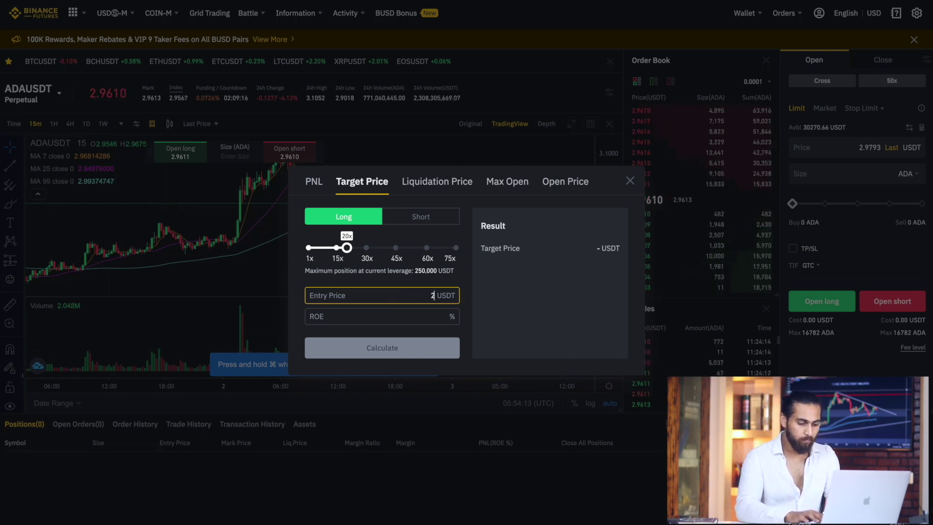
type(".96")
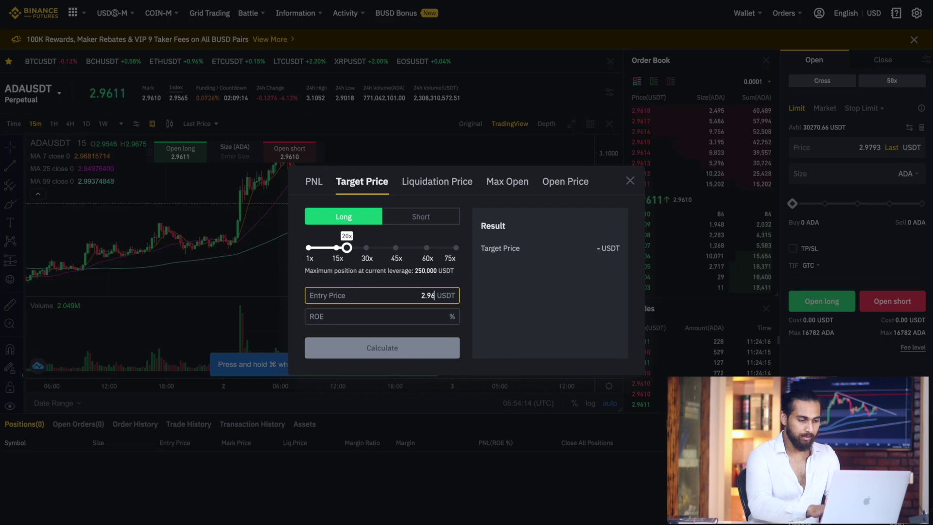
left_click(398, 317)
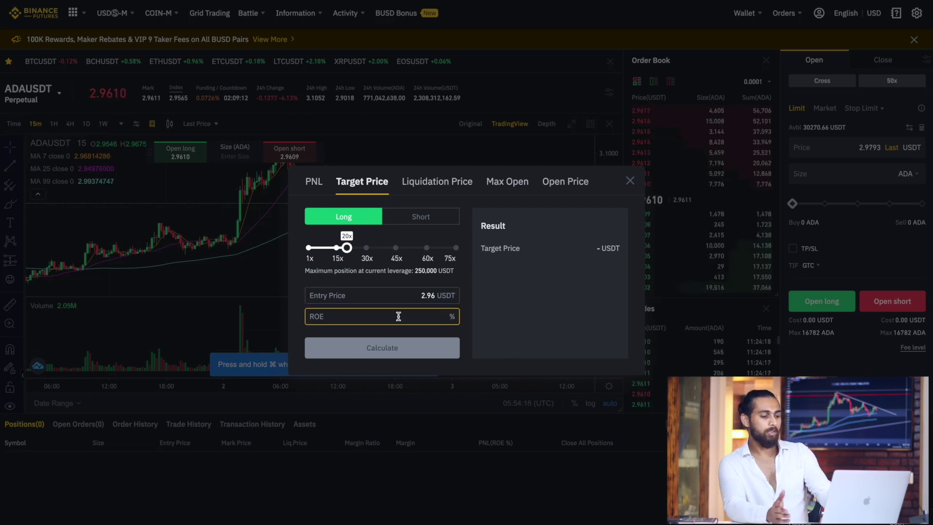
type("5")
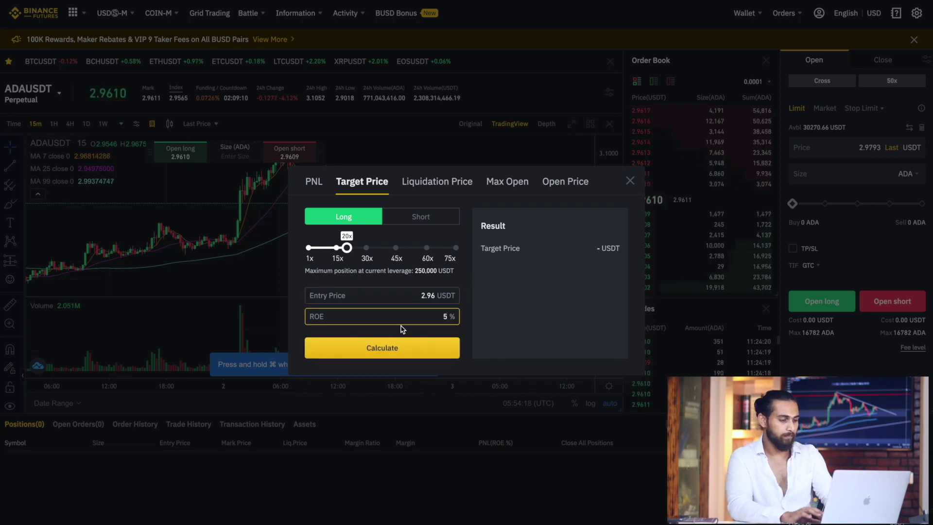
left_click(402, 347)
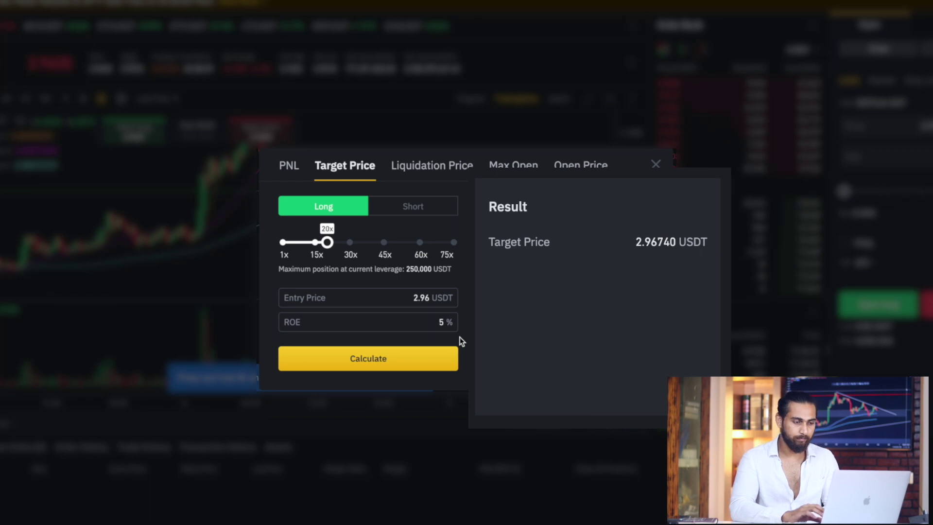
left_click(434, 165)
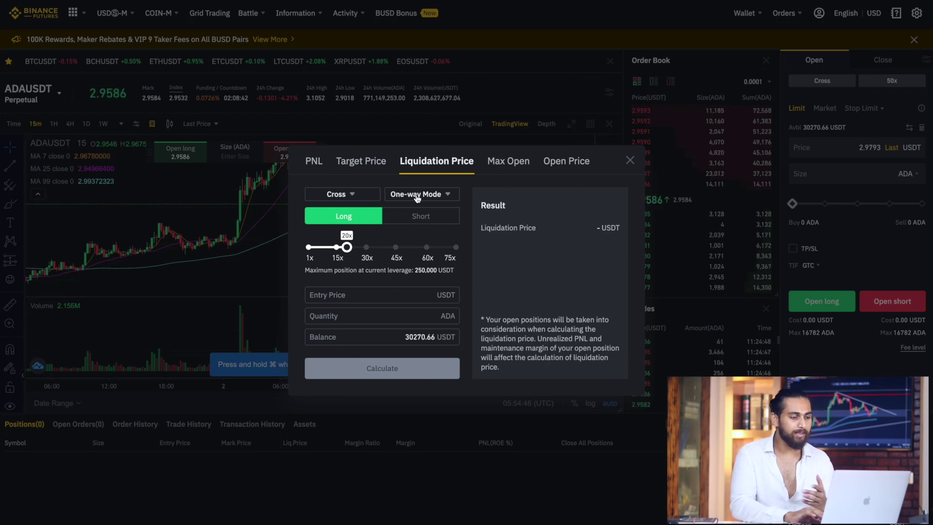
Step: Keep Cross margin mode and show the position mode options in the liquidation calculator
left_click(367, 199)
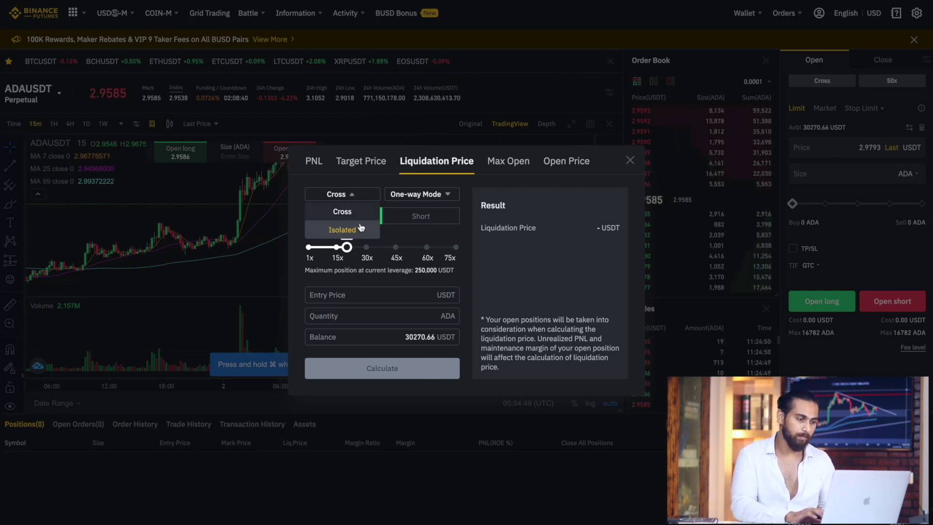
left_click(359, 217)
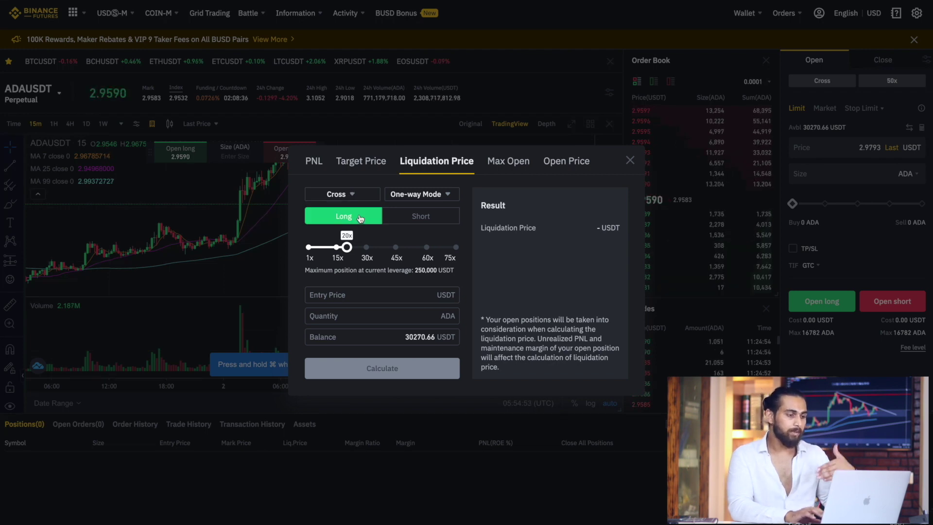
left_click(425, 195)
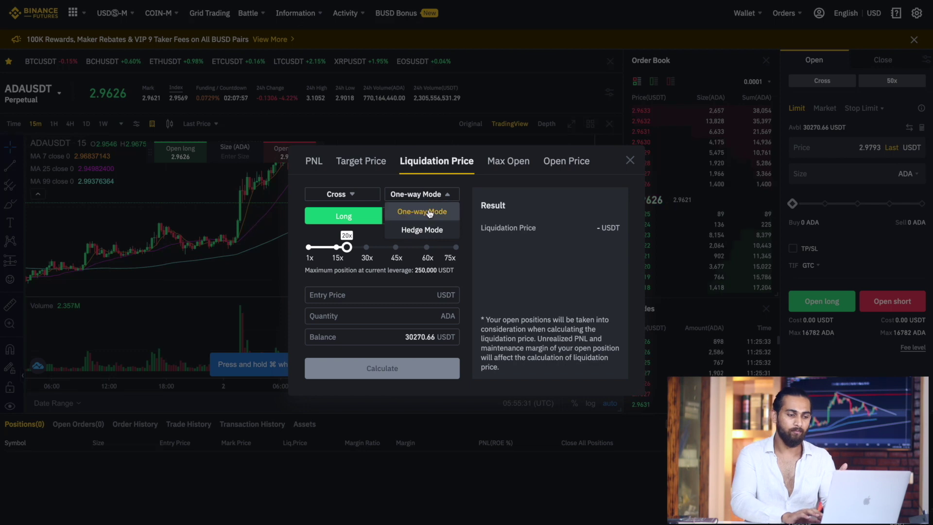
left_click(429, 237)
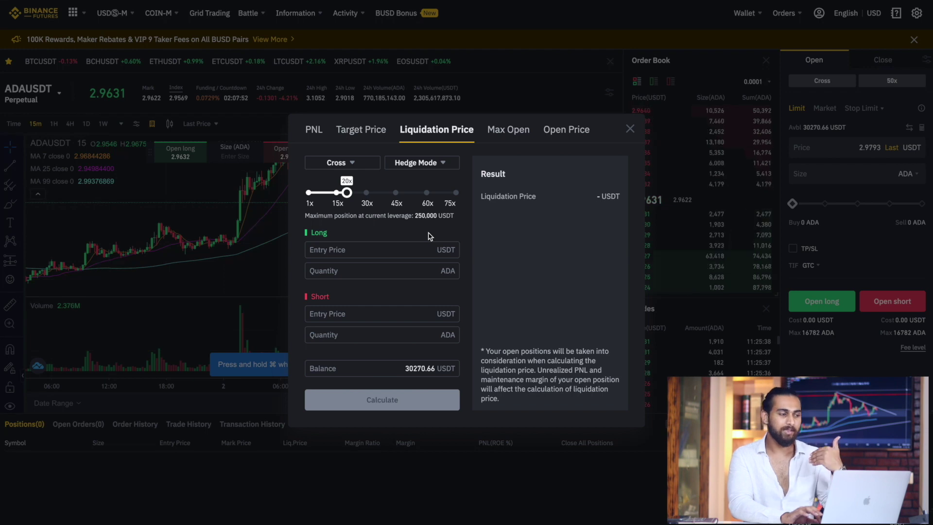
left_click(436, 167)
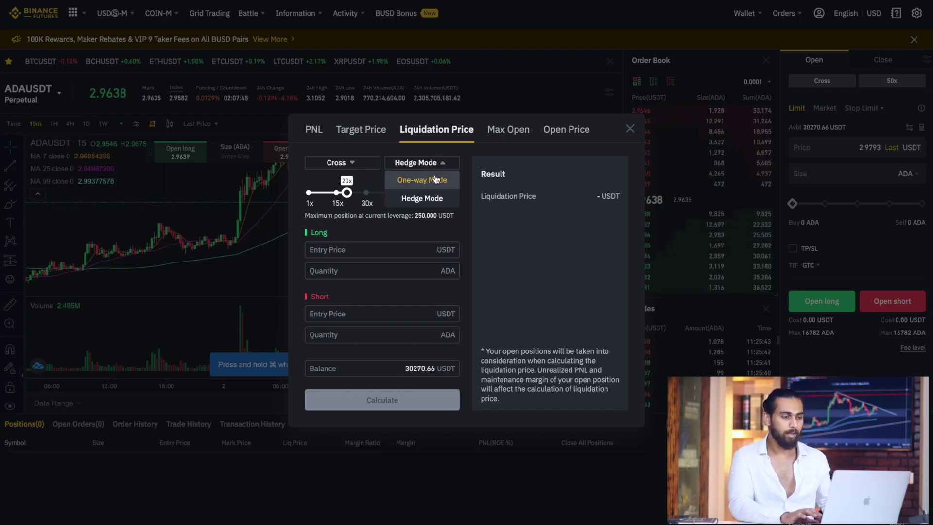
left_click(437, 179)
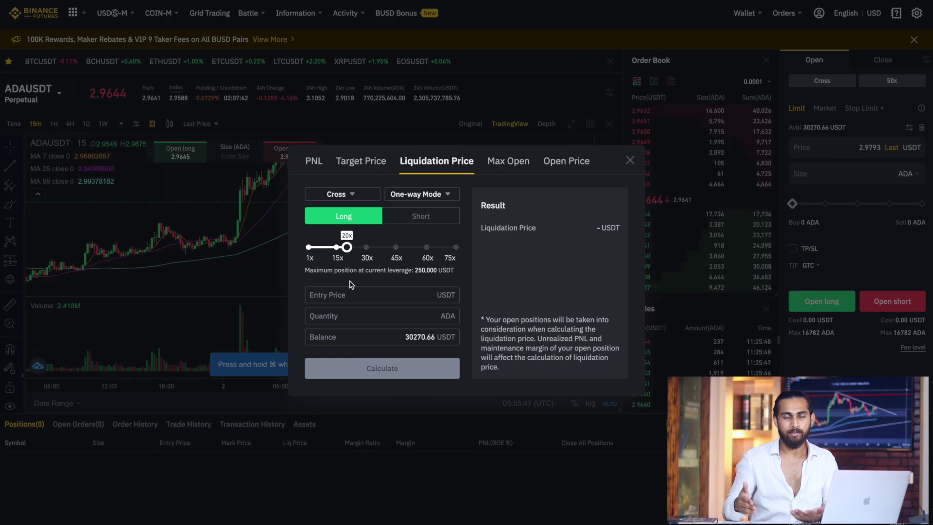
left_click(387, 292)
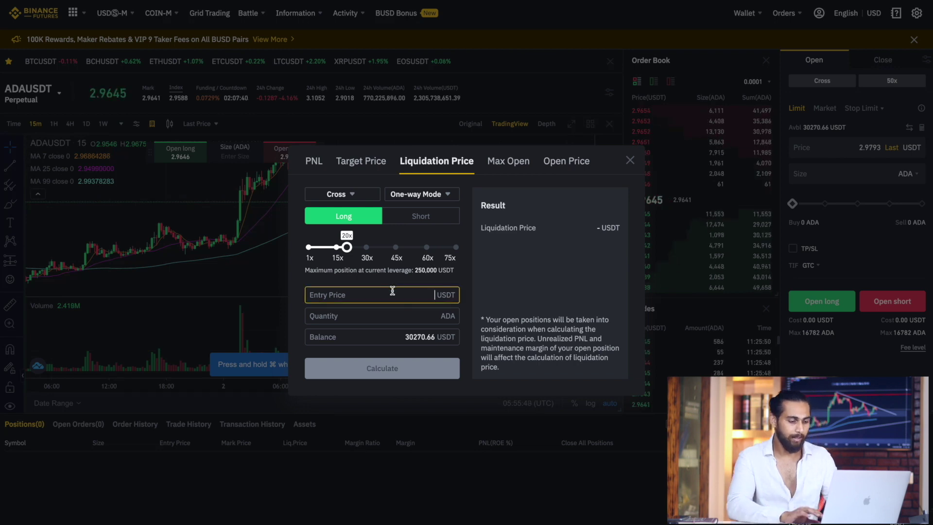
Step: Calculate the 1.80583 USDT liquidation price for a 25000 ADA cross long entered at 3
type("3")
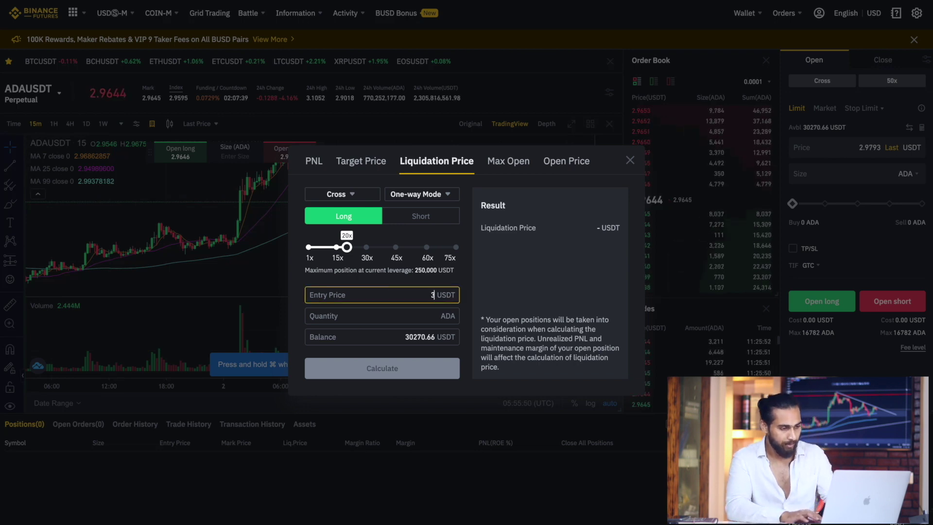
left_click(422, 315)
type("2")
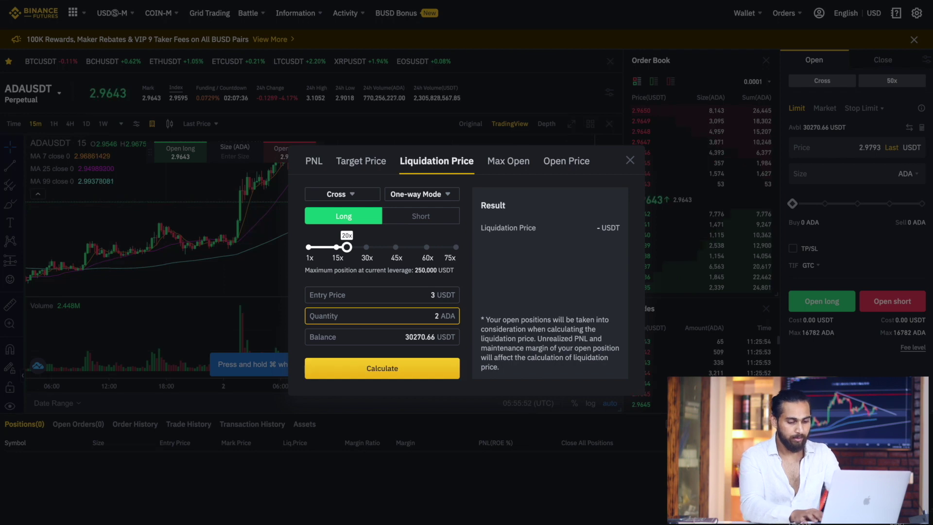
type("5000")
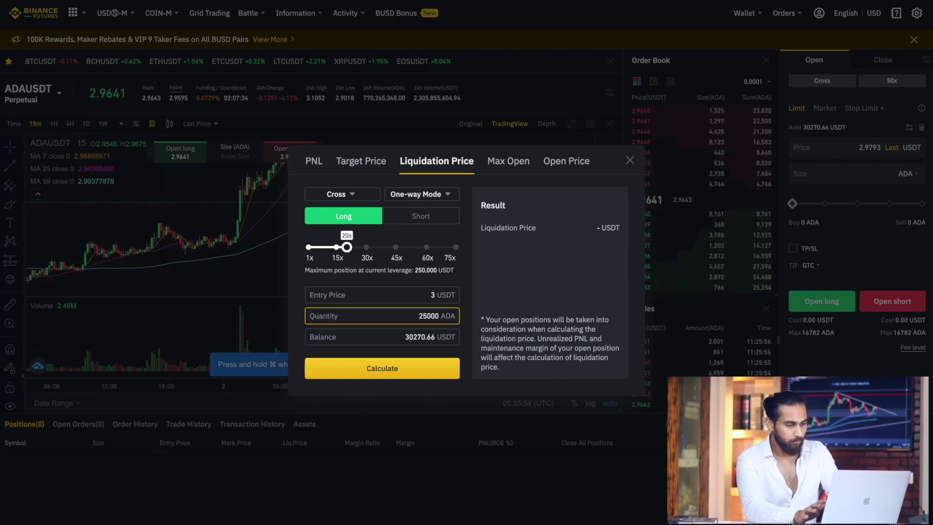
left_click(426, 371)
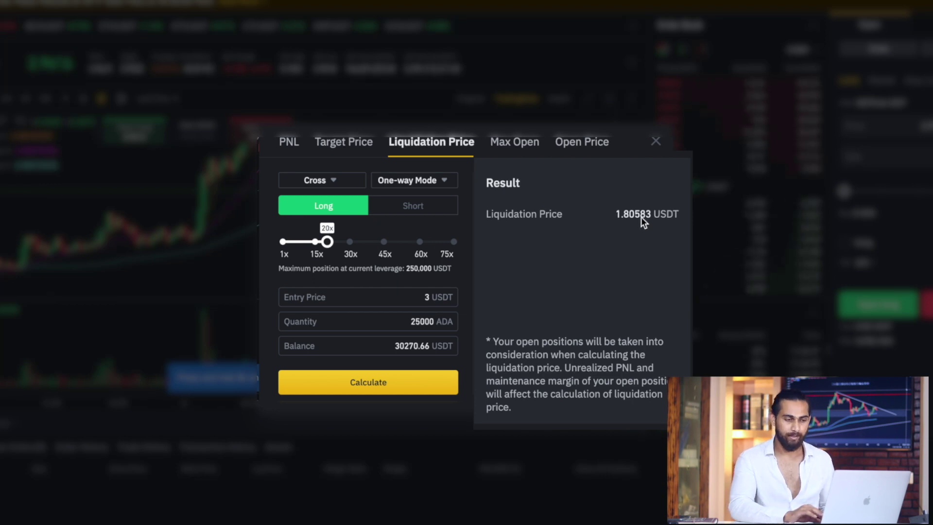
left_click(518, 141)
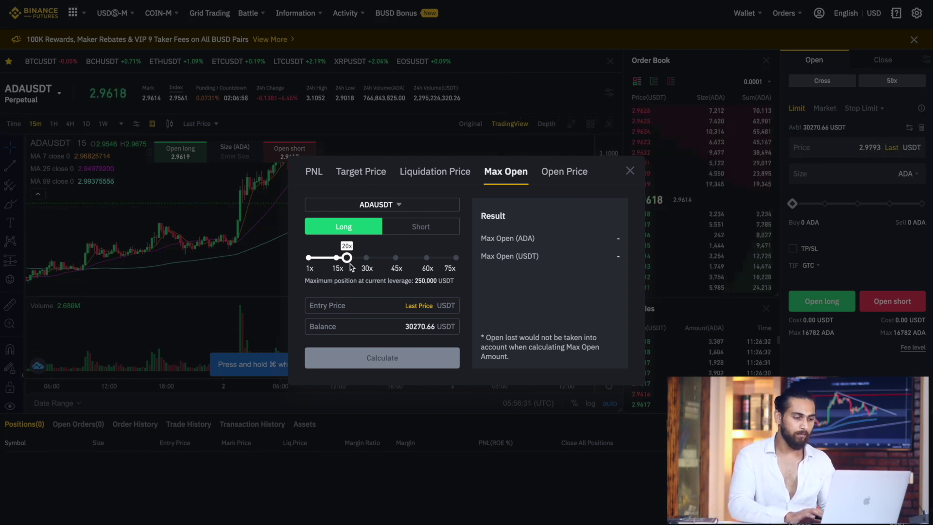
Step: Compute the 84402 ADA max open using the 2.96200 last price as entry
left_click(393, 329)
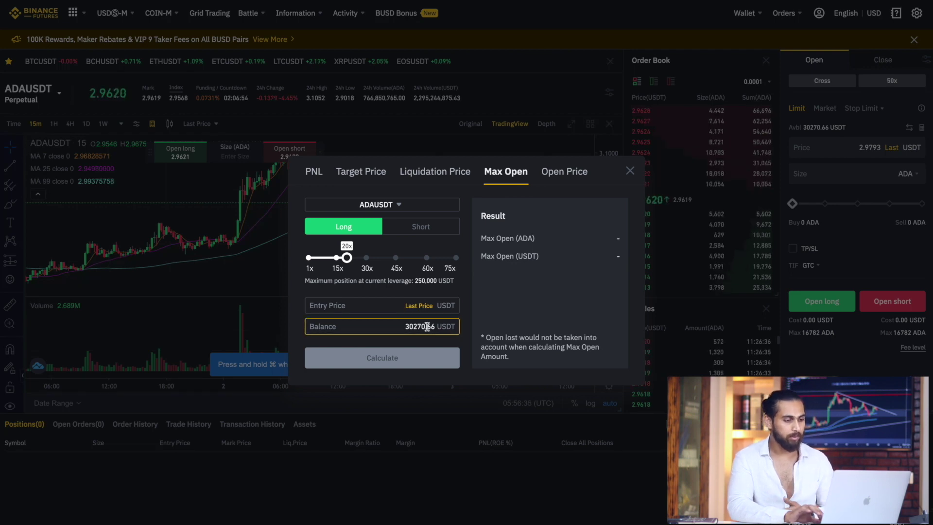
left_click(365, 312)
left_click(408, 307)
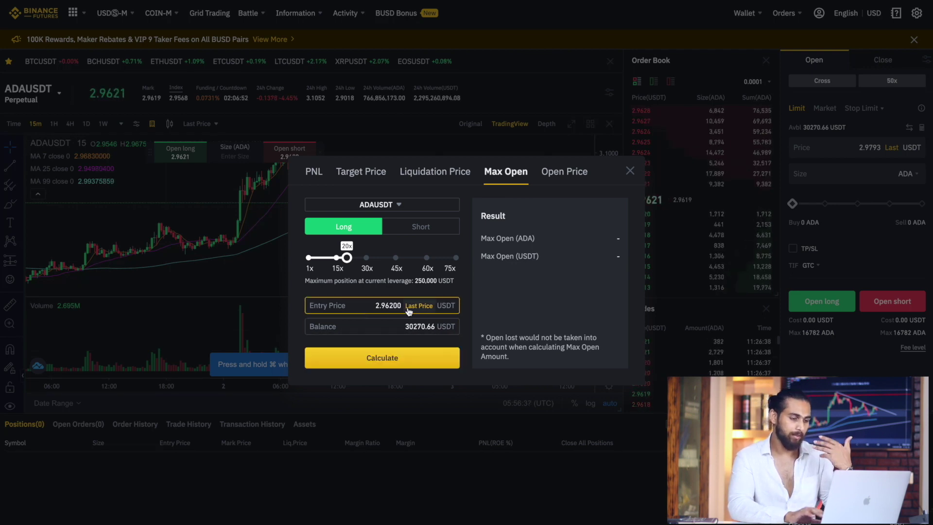
left_click(406, 321)
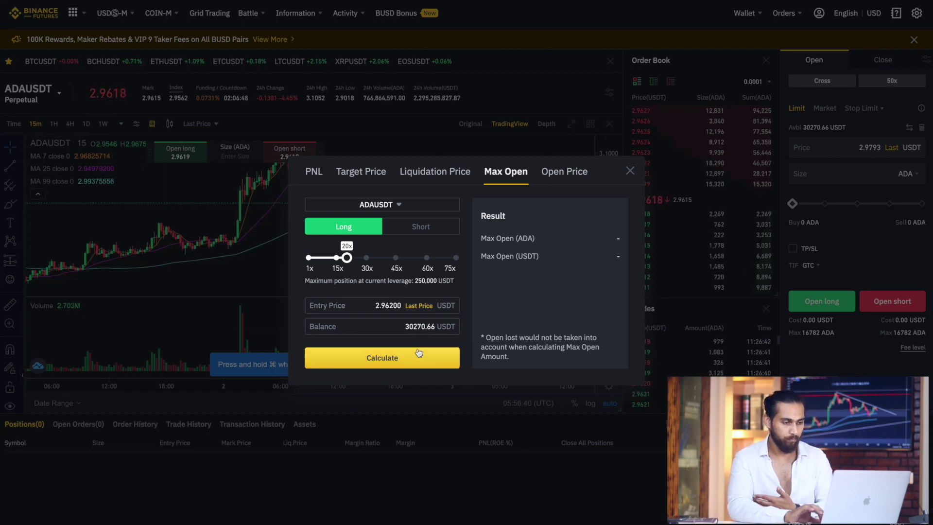
left_click(411, 363)
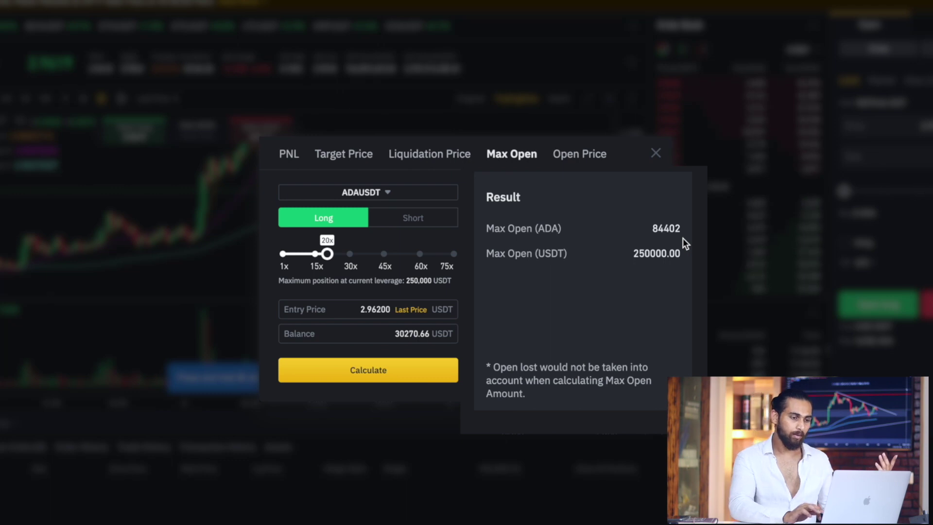
left_click(579, 167)
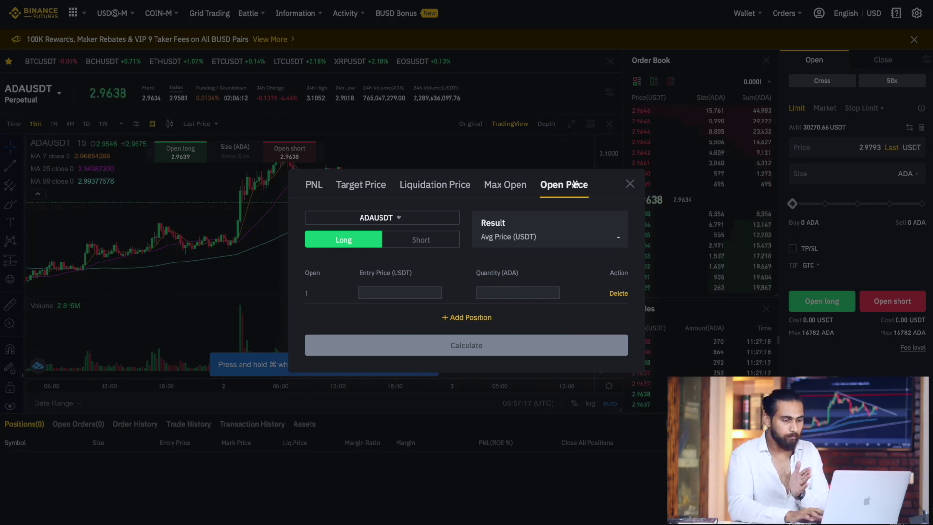
Step: Add three position rows and enter the first two buys: 2 × 5000 and 2.20 × 5000
left_click(474, 318)
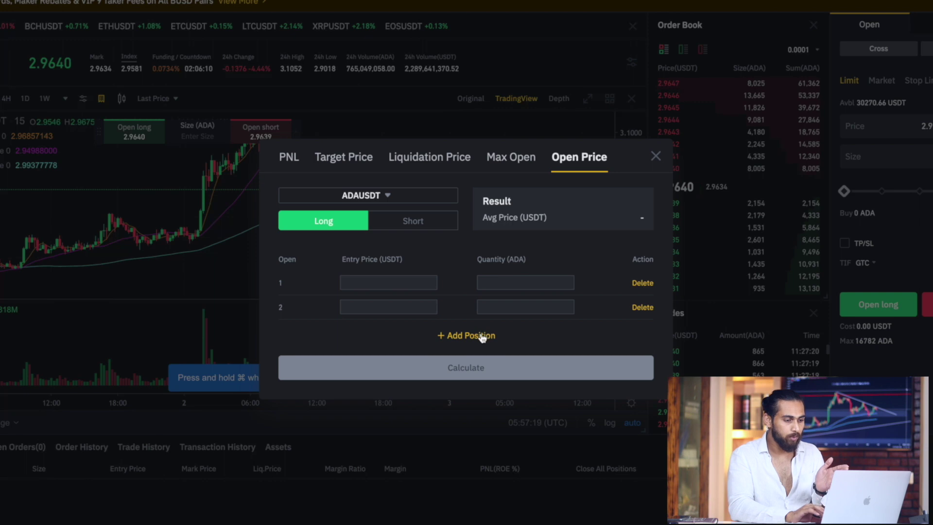
left_click(482, 337)
left_click(481, 346)
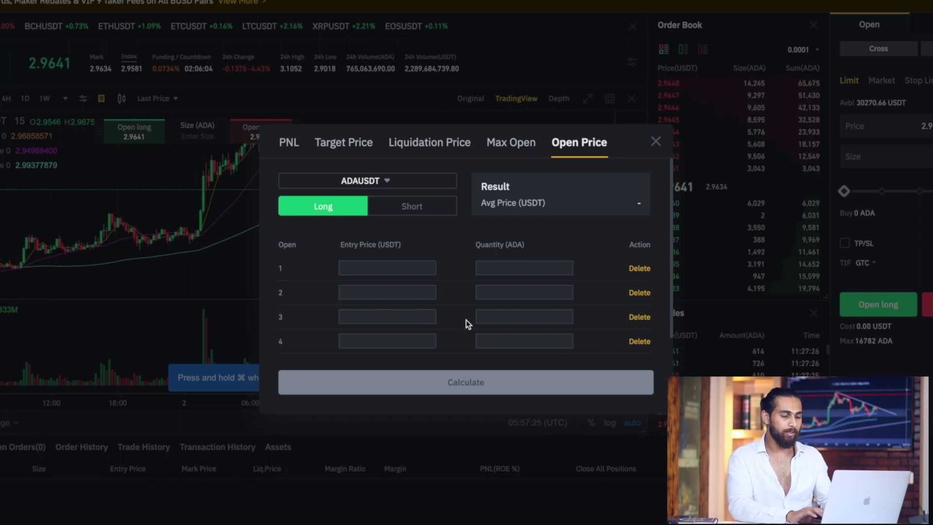
left_click(410, 269)
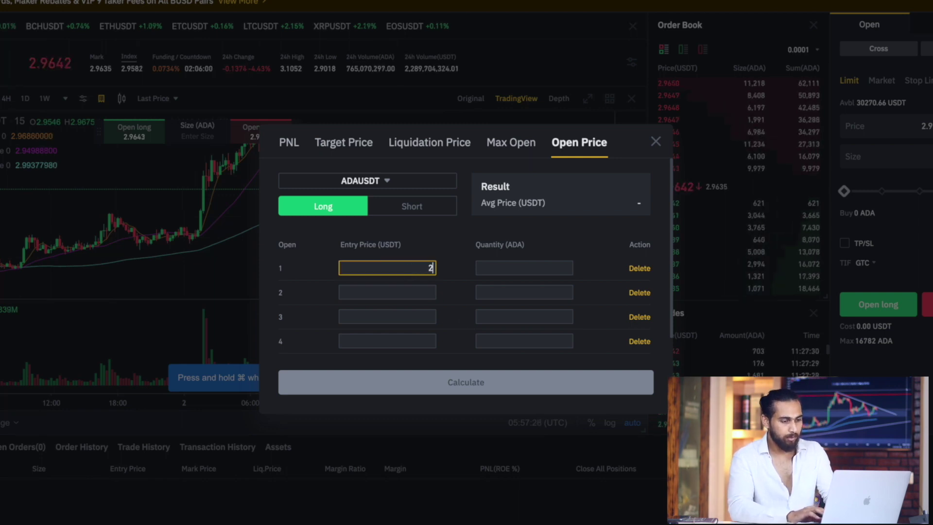
left_click(503, 265)
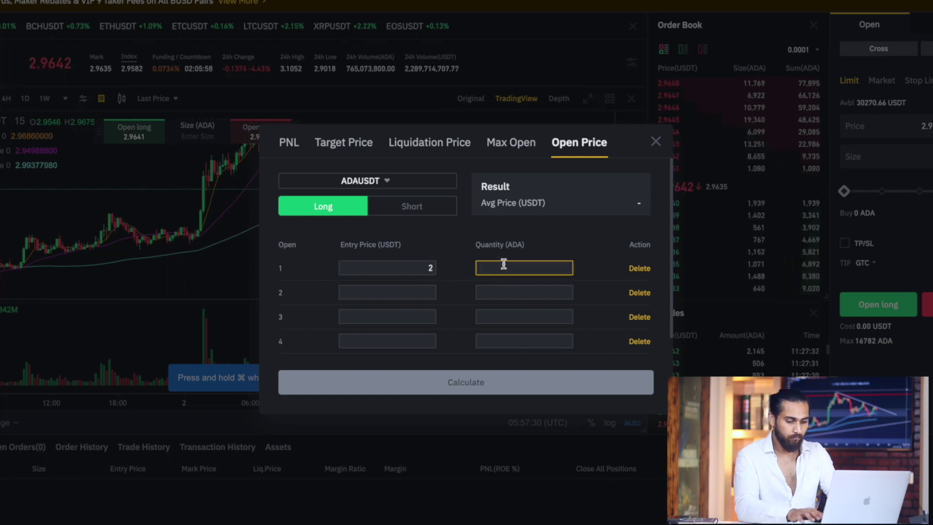
type("5000")
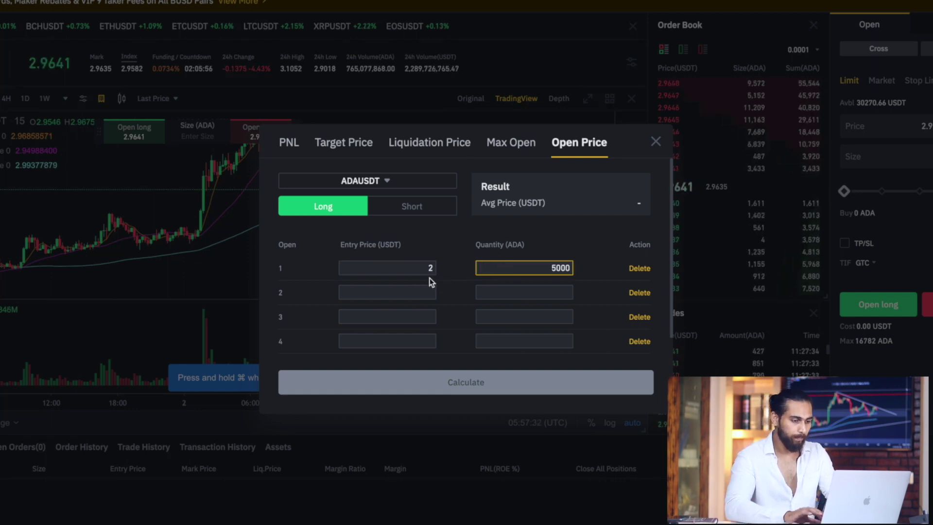
left_click(403, 288)
type("2.2")
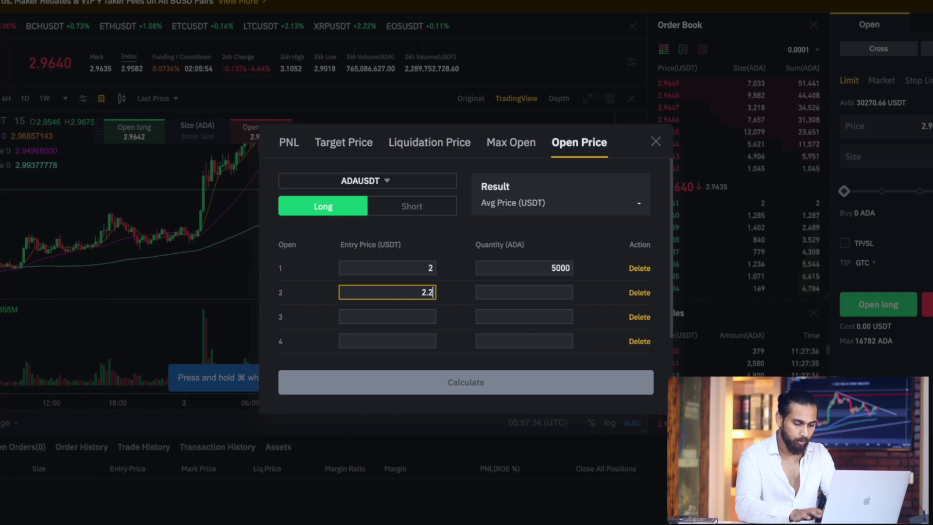
type("0")
left_click(508, 291)
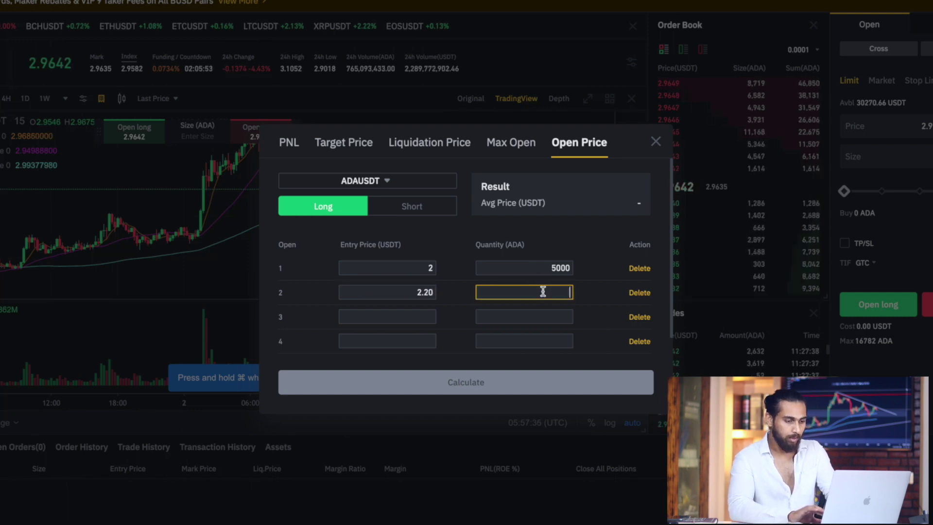
type("5000")
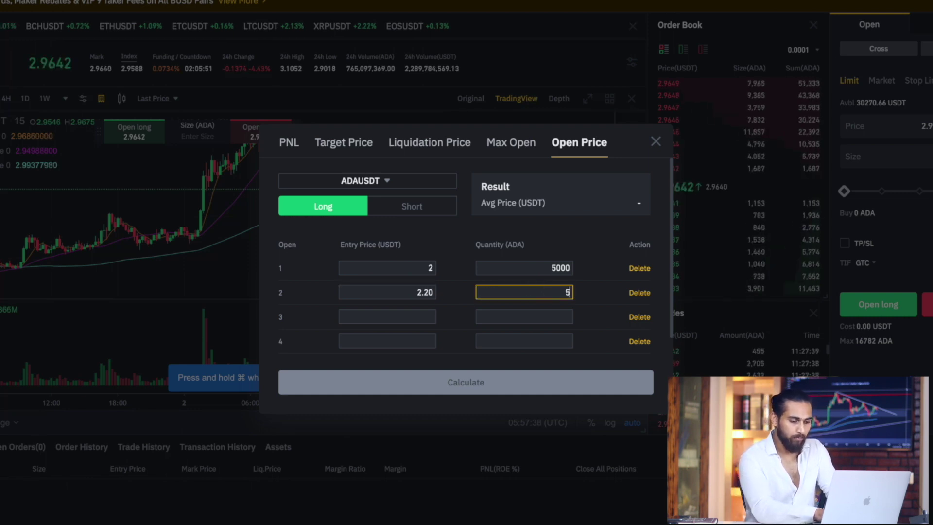
Step: Enter buys of 3 × 5000 and 2.50 × 7500, then calculate the 2.43333 average
left_click(428, 317)
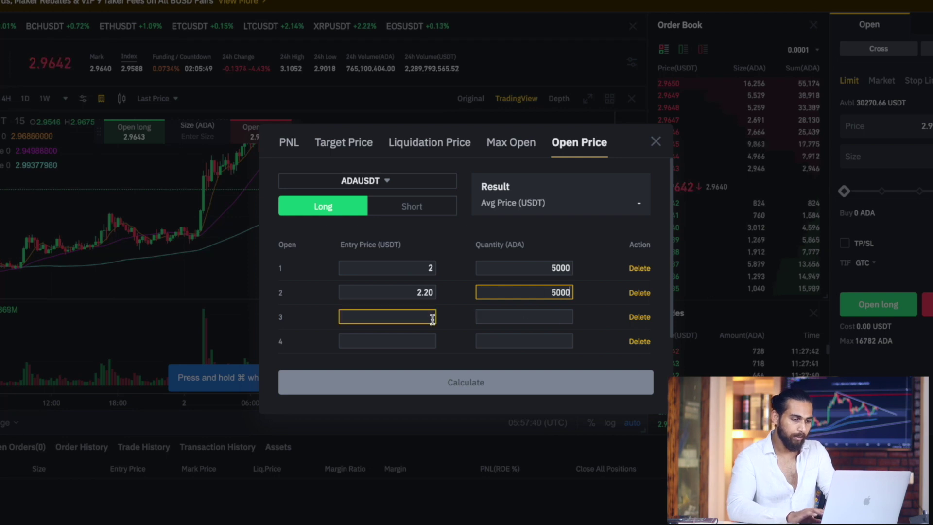
left_click(524, 317)
type("50")
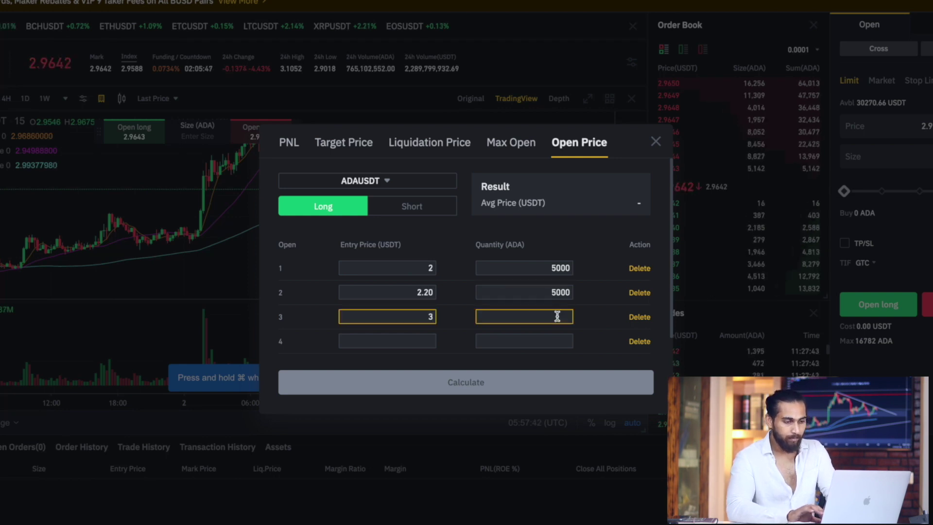
type("00")
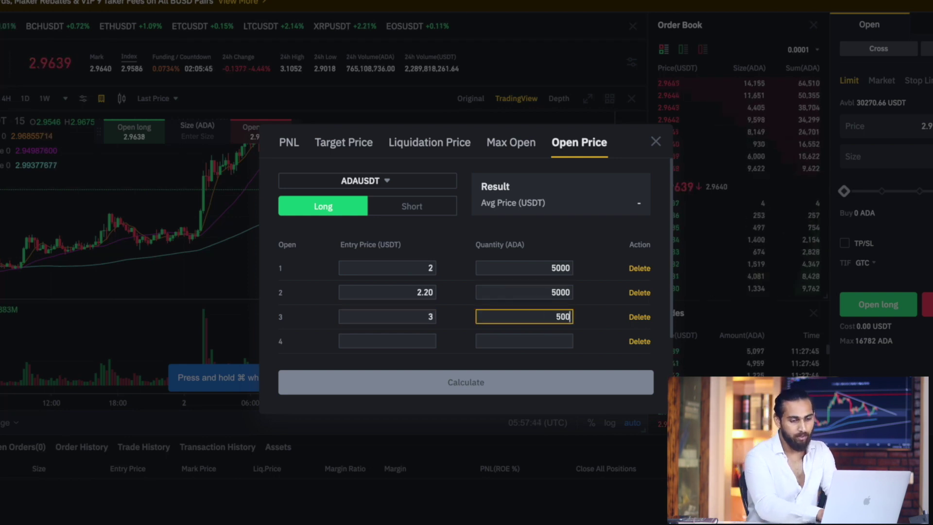
left_click(421, 343)
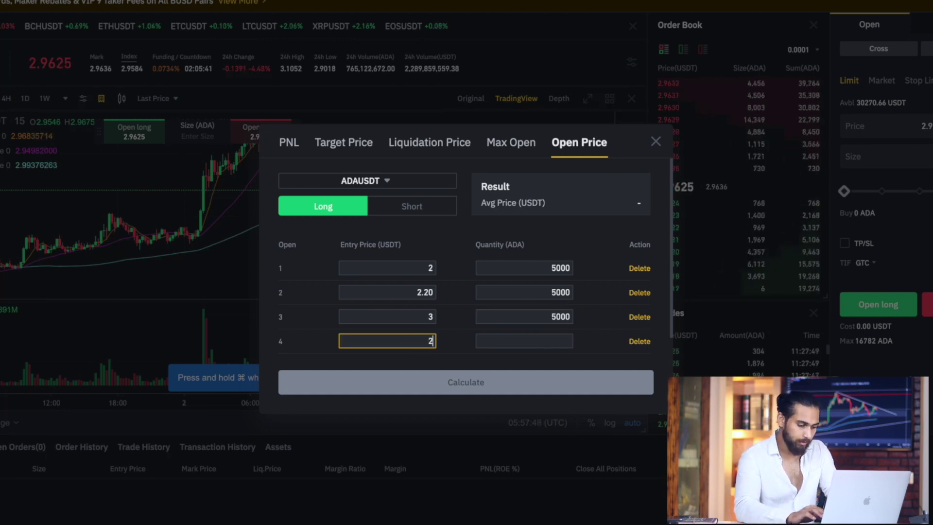
type("2.50")
left_click(537, 340)
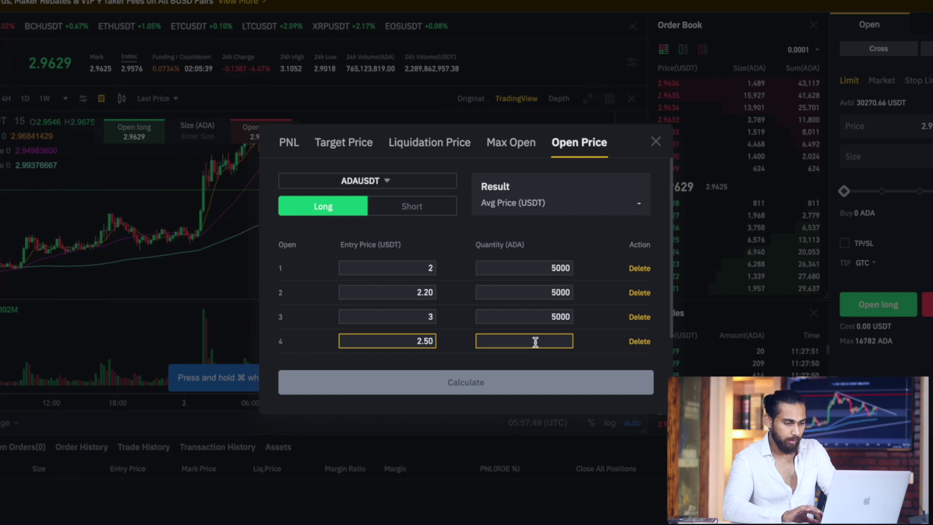
type("750")
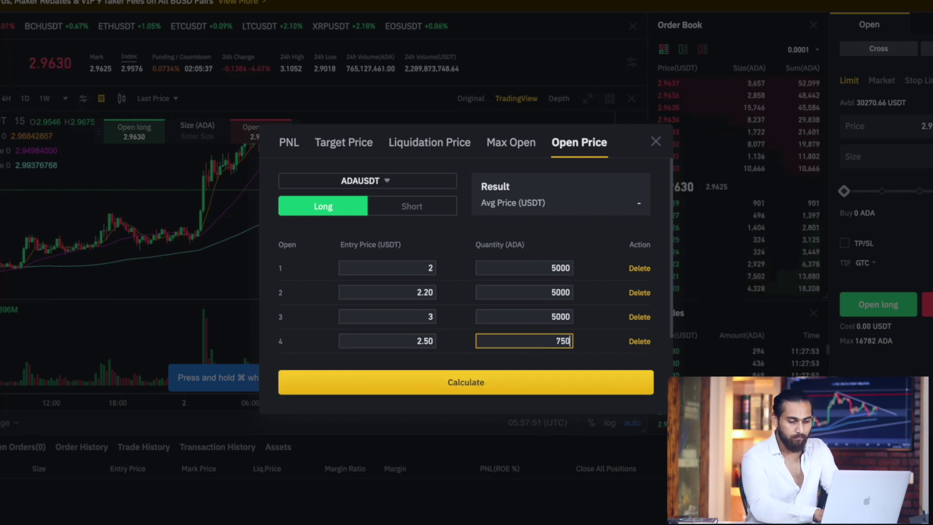
type("0")
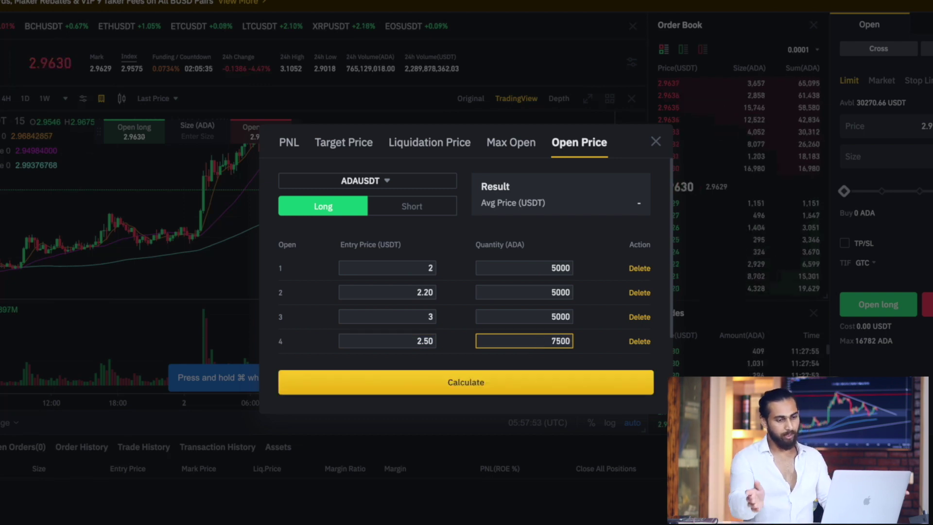
left_click(569, 391)
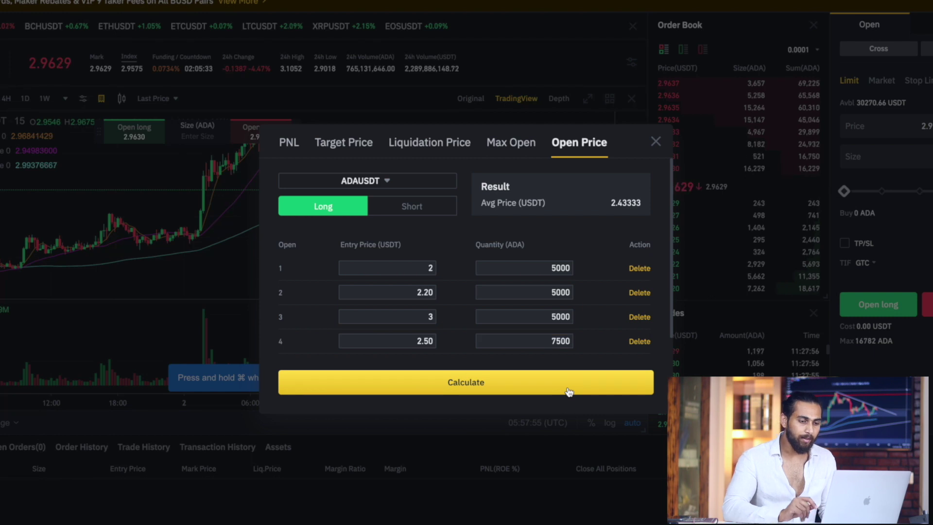